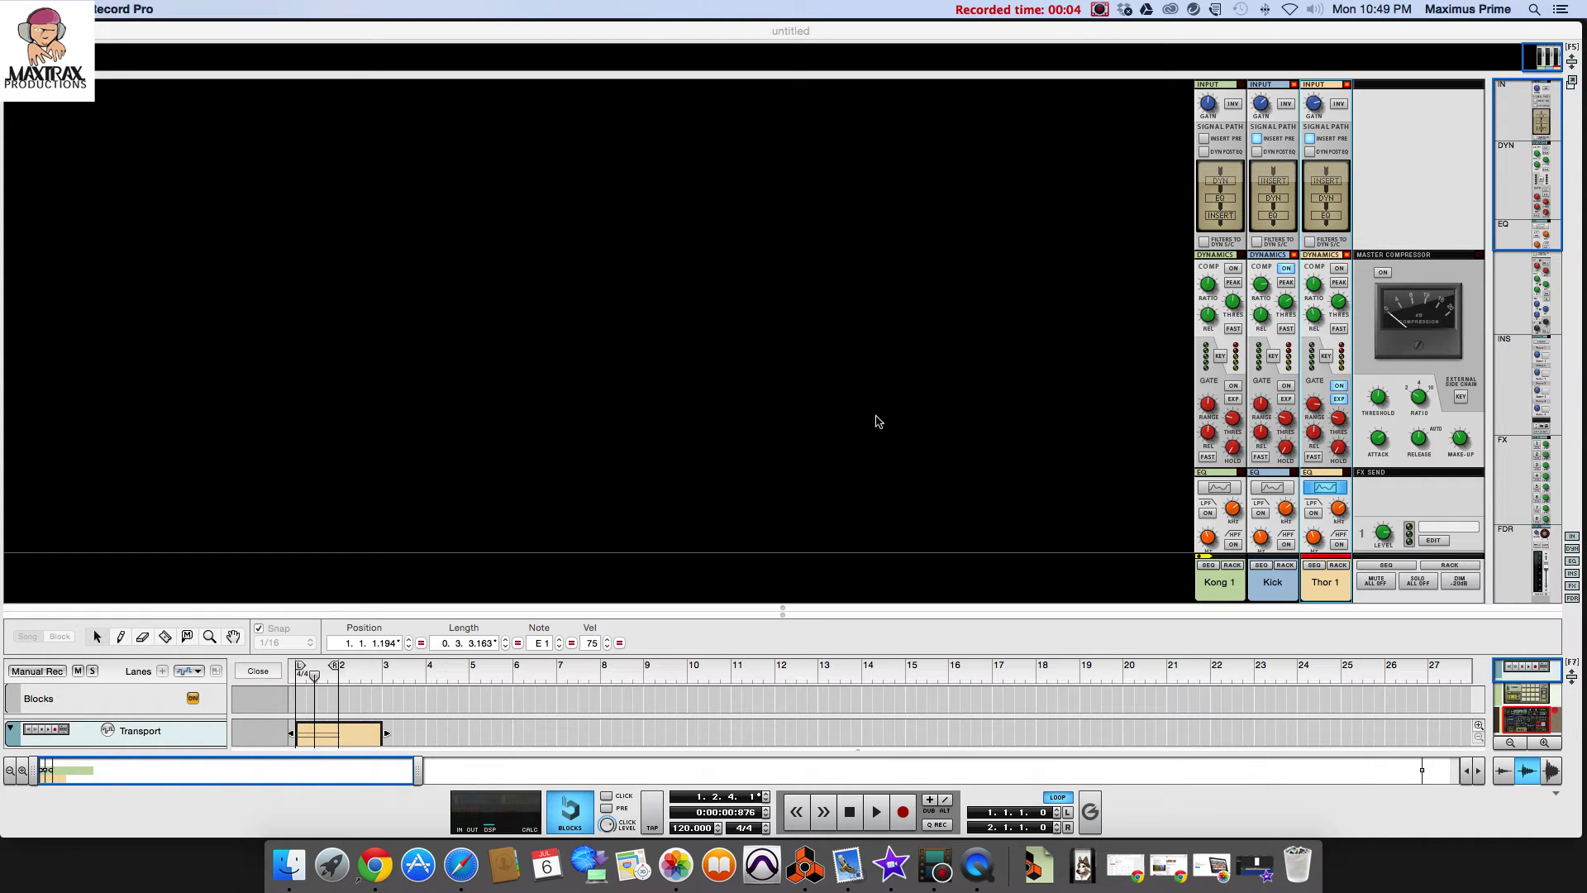
pyautogui.scroll(-5, 1233, 508)
pyautogui.scroll(-5, 1252, 496)
# Show and enlarge the rack, flip it to view cables, and select the Kick mix channel.
pyautogui.click(1286, 567)
pyautogui.moveTo(760, 610); pyautogui.dragTo(808, 195)
pyautogui.click(304, 371)
pyautogui.scroll(3, 219, 232)
pyautogui.press('Tab')
pyautogui.scroll(-1, 547, 239)
pyautogui.click(176, 670)
pyautogui.scroll(-3, 311, 558)
pyautogui.press('Tab')
pyautogui.scroll(3, 463, 360)
# Add a second Kong drum designer and a second Thor synthesizer to the rack.
pyautogui.moveTo(1553, 444); pyautogui.dragTo(1457, 166)
pyautogui.click(1414, 229)
pyautogui.click(1428, 347)
pyautogui.doubleClick(1428, 347)
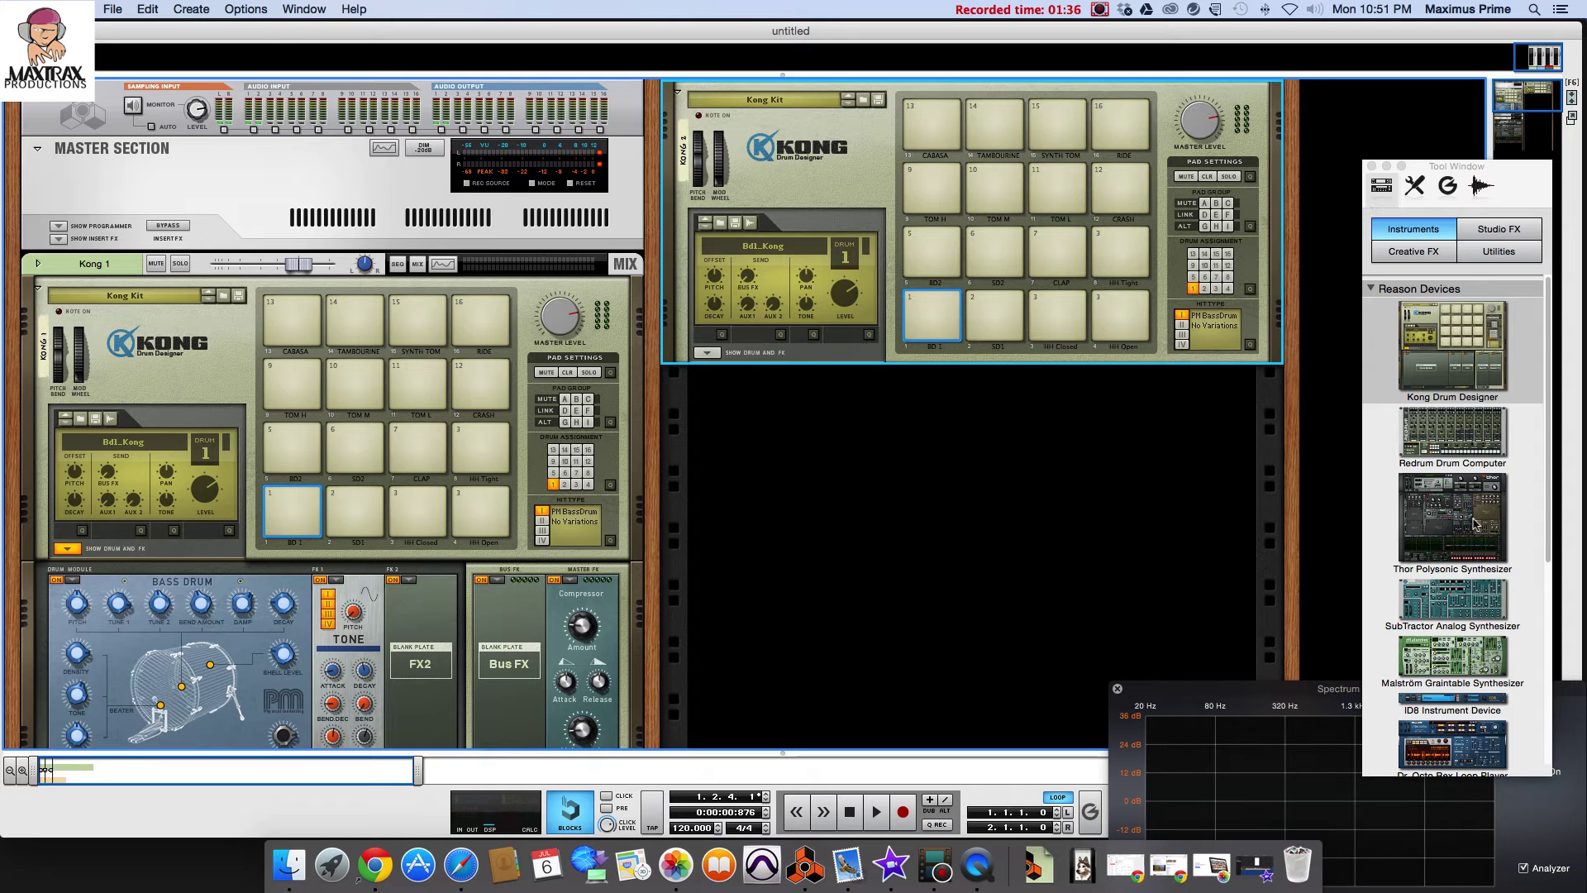
pyautogui.moveTo(1474, 523); pyautogui.dragTo(946, 526)
pyautogui.click(1498, 228)
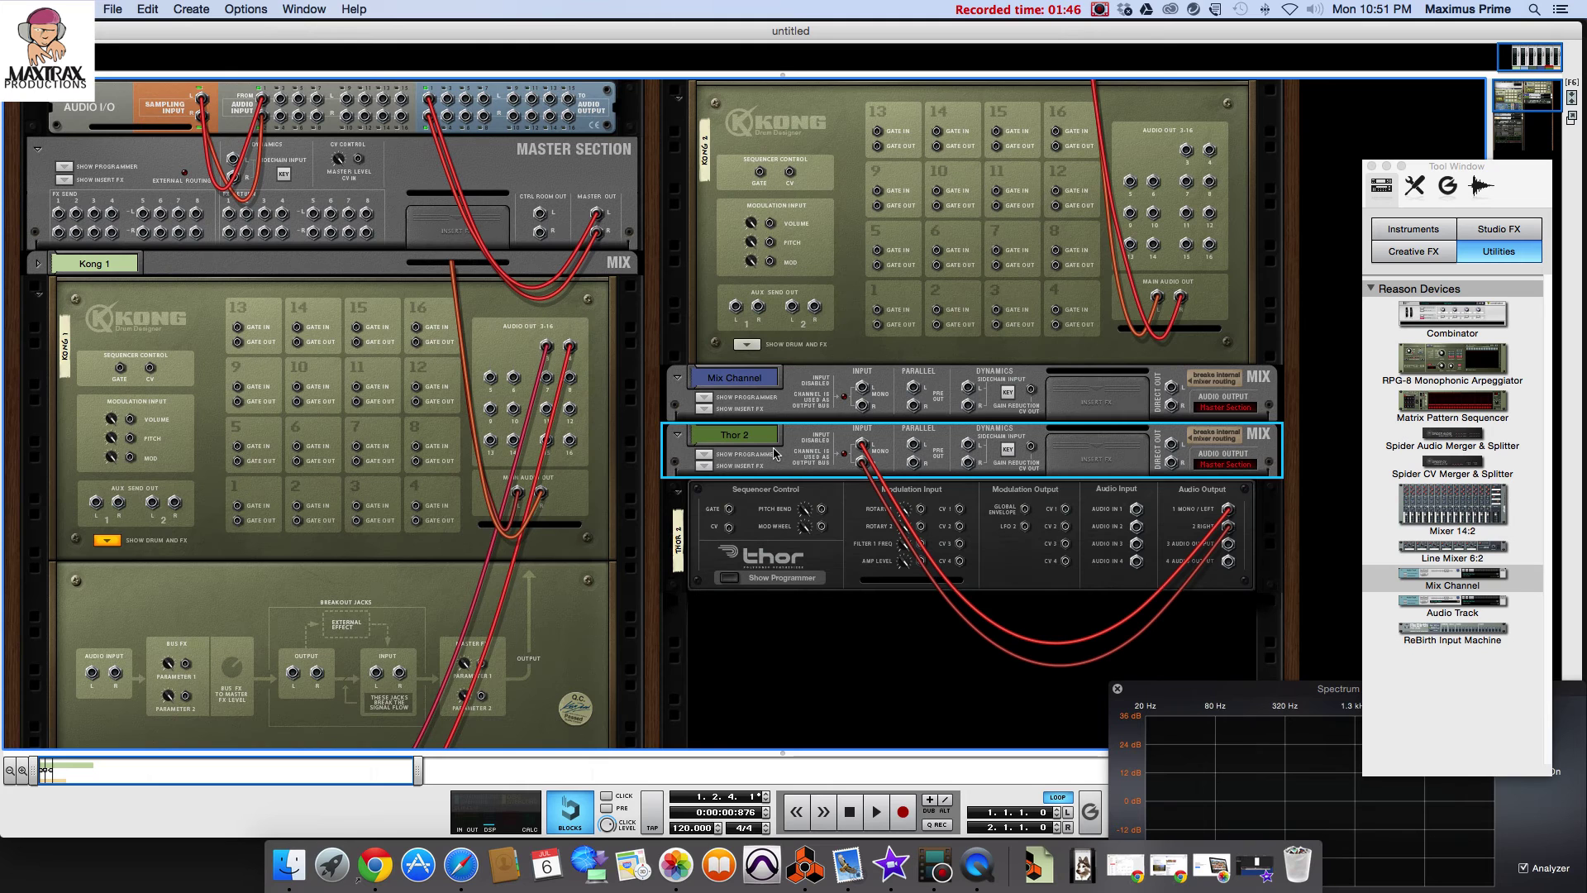
# On the rear panel, cable Kong 2's audio output into the new mix channel's input.
pyautogui.click(704, 410)
pyautogui.moveTo(1061, 394)
pyautogui.mouseDown()
pyautogui.moveTo(983, 478)
pyautogui.moveTo(1024, 542)
pyautogui.mouseUp()
pyautogui.moveTo(1187, 151)
pyautogui.mouseDown()
pyautogui.moveTo(1017, 352)
pyautogui.moveTo(1063, 391)
pyautogui.mouseUp()
pyautogui.moveTo(1187, 165); pyautogui.dragTo(865, 408)
# Rename the mix channel to Kick, flip the rack to the front, and reveal the mixer.
pyautogui.doubleClick(733, 394)
pyautogui.write('Kick')
pyautogui.press('Return')
pyautogui.press('Tab')
pyautogui.moveTo(786, 75); pyautogui.dragTo(1252, 347)
# Move the Thor clip onto the Thor 2 track and the drum clip onto Kong 2.
pyautogui.click(1210, 329)
pyautogui.click(258, 435)
pyautogui.moveTo(259, 642); pyautogui.dragTo(260, 605)
pyautogui.moveTo(263, 534); pyautogui.dragTo(259, 569)
# Check and preview the Thor clip's two pad notes, then open the Kong 2 drum clip.
pyautogui.doubleClick(261, 608)
pyautogui.scroll(-2, 325, 629)
pyautogui.scroll(-1, 328, 629)
pyautogui.scroll(-2, 327, 629)
pyautogui.click(23, 774)
pyautogui.moveTo(304, 538); pyautogui.dragTo(327, 577)
pyautogui.click(321, 576)
pyautogui.click(326, 573)
pyautogui.click(254, 434)
pyautogui.doubleClick(320, 573)
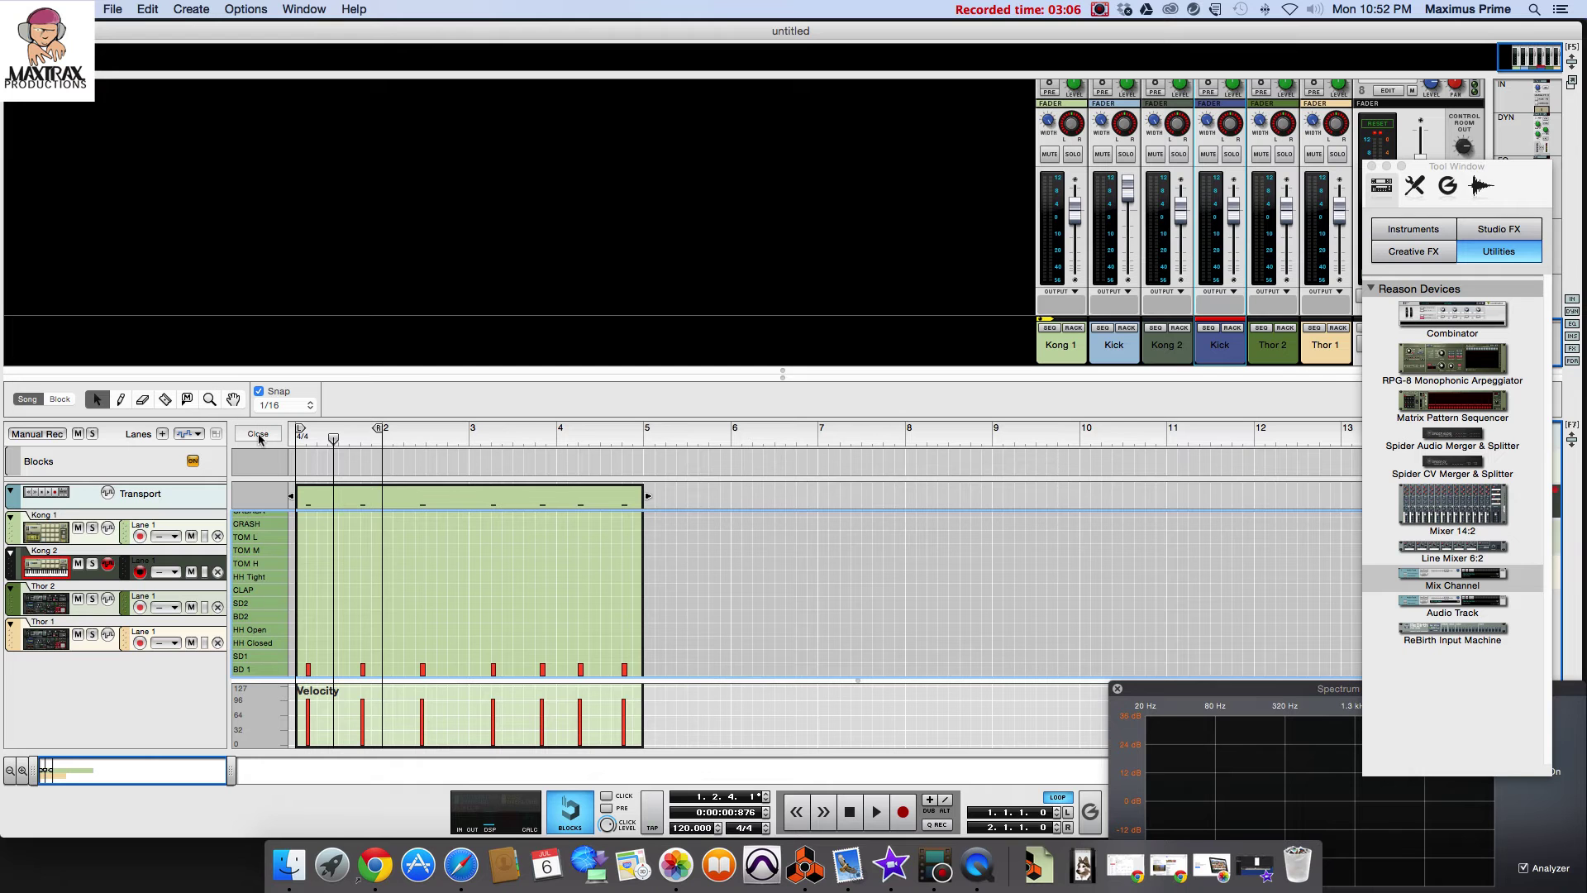
# Enlarge the mixer, start song playback, and focus the Kong 2 mixer channel.
pyautogui.moveTo(783, 370); pyautogui.dragTo(783, 543)
pyautogui.moveTo(1494, 173); pyautogui.dragTo(227, 66)
pyautogui.click(874, 812)
pyautogui.click(1284, 385)
# Move the Kick strip beside Thor 2, enable Thor 2's gate, and set its range near -37 dB.
pyautogui.moveTo(1220, 512)
pyautogui.mouseDown()
pyautogui.moveTo(1254, 511)
pyautogui.moveTo(1183, 461)
pyautogui.mouseUp()
pyautogui.scroll(5, 1209, 288)
pyautogui.scroll(10, 1209, 289)
pyautogui.scroll(-5, 1172, 245)
pyautogui.scroll(-1, 1173, 246)
pyautogui.click(1179, 268)
pyautogui.moveTo(1185, 287)
pyautogui.mouseDown()
pyautogui.moveTo(1170, 257)
pyautogui.moveTo(1178, 325)
pyautogui.mouseUp()
# Key Thor 2's gate from the sidechain, audition playback, then switch that key off.
pyautogui.click(1168, 243)
pyautogui.press('space')
pyautogui.scroll(-10, 1180, 381)
pyautogui.scroll(5, 1165, 310)
pyautogui.scroll(5, 1165, 224)
pyautogui.scroll(-1, 1163, 286)
pyautogui.scroll(-2, 1163, 286)
pyautogui.scroll(-1, 1160, 349)
pyautogui.scroll(-1, 1159, 335)
pyautogui.scroll(-1, 1173, 372)
pyautogui.press('space')
pyautogui.scroll(2, 1226, 301)
pyautogui.click(1211, 106)
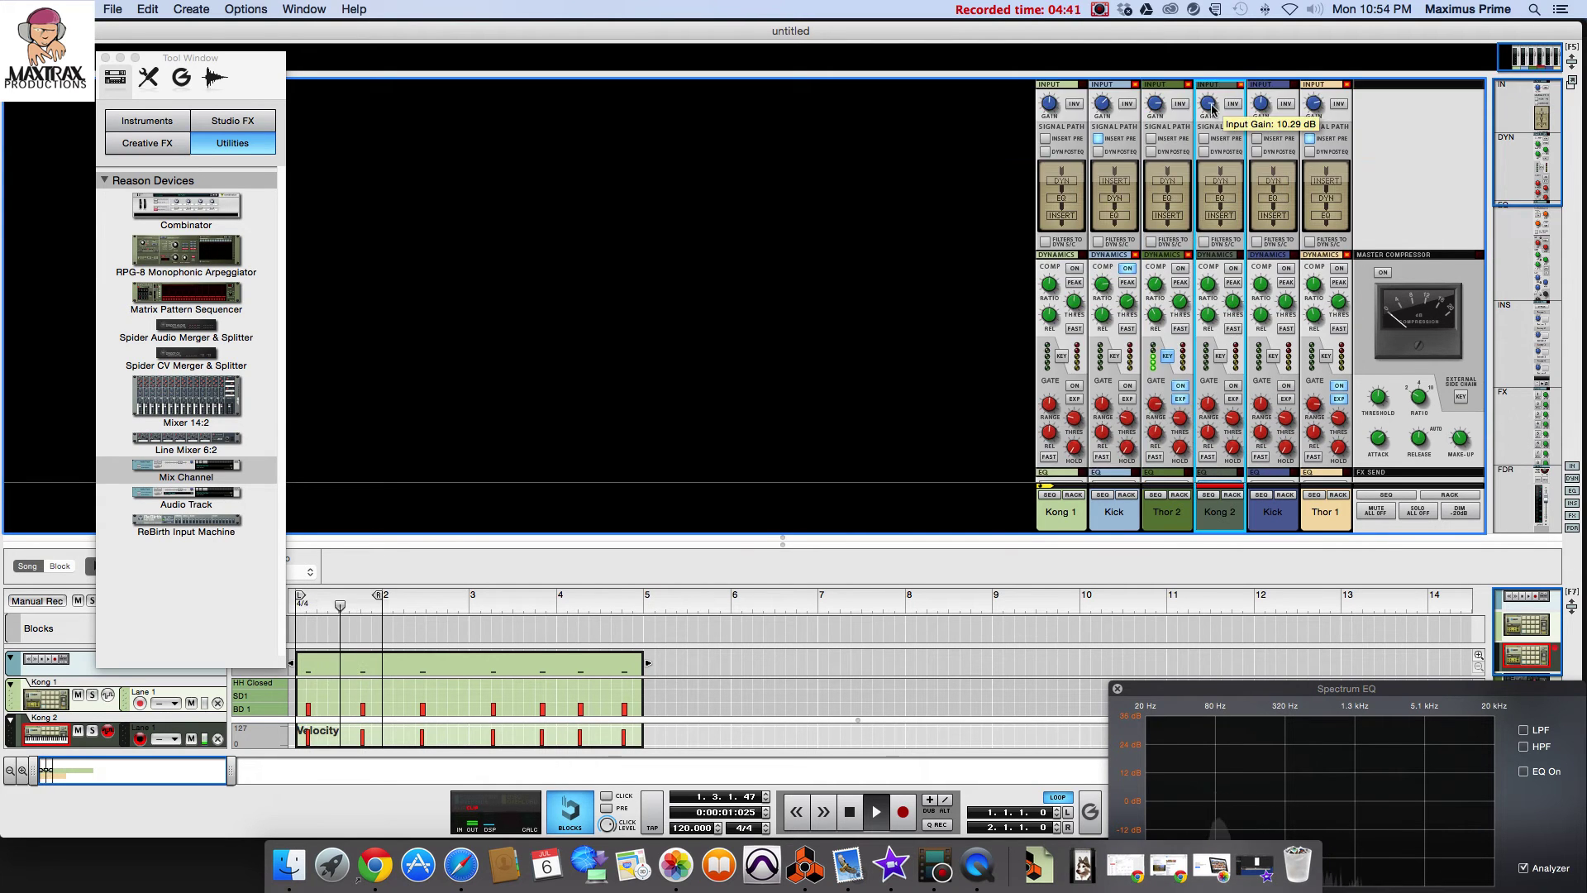
pyautogui.scroll(-15, 1221, 137)
pyautogui.scroll(-10, 1230, 151)
pyautogui.scroll(3, 1230, 247)
pyautogui.scroll(3, 1231, 247)
pyautogui.scroll(2, 1230, 247)
pyautogui.scroll(2, 1230, 246)
pyautogui.scroll(1, 1228, 246)
pyautogui.click(1171, 221)
pyautogui.scroll(1, 1170, 219)
# Select the Kong 1 clip, play, set Thor 1 to about -3.4 dB and key its dynamics.
pyautogui.click(1156, 498)
pyautogui.moveTo(615, 509); pyautogui.dragTo(207, 165)
pyautogui.click(107, 59)
pyautogui.click(257, 317)
pyautogui.click(271, 422)
pyautogui.moveTo(782, 254); pyautogui.dragTo(782, 607)
pyautogui.scroll(-5, 1211, 321)
pyautogui.click(875, 816)
pyautogui.moveTo(1340, 443); pyautogui.dragTo(1339, 459)
pyautogui.scroll(5, 1339, 460)
pyautogui.click(1327, 356)
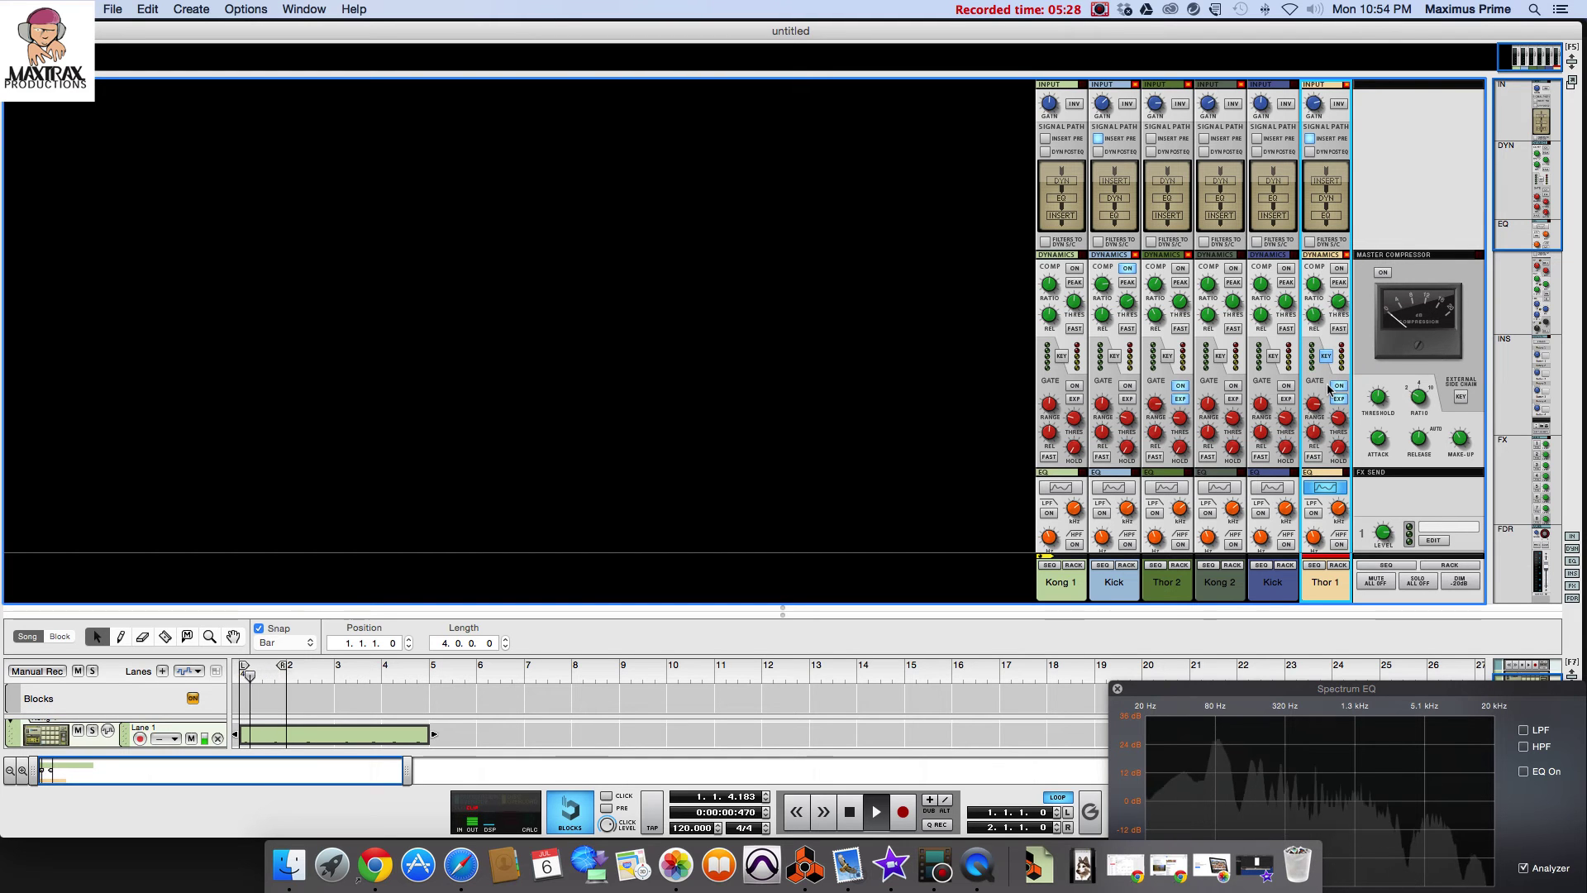
# Set Thor 1's Gate Range knob to about -26 dB and gate Release to roughly 922 ms.
pyautogui.moveTo(1317, 408)
pyautogui.mouseDown()
pyautogui.moveTo(1316, 426)
pyautogui.moveTo(1317, 405)
pyautogui.mouseUp()
pyautogui.moveTo(1319, 434); pyautogui.dragTo(1321, 484)
pyautogui.scroll(-10, 1329, 399)
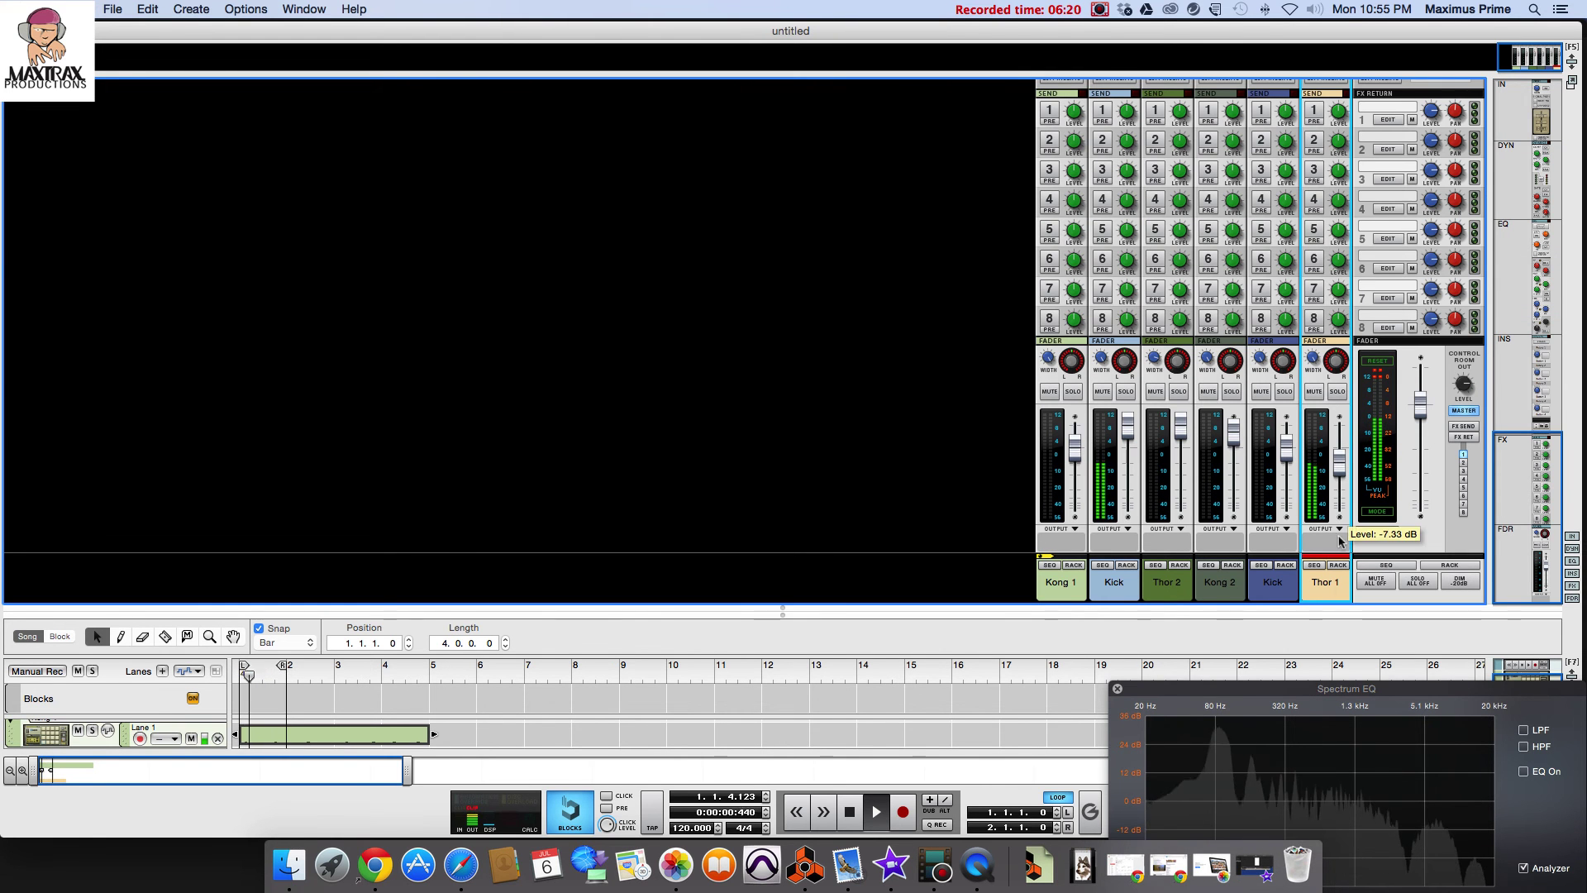
# Stop playback, return to the song start, and move the Kick strip next to Thor 1.
pyautogui.click(1334, 596)
pyautogui.click(850, 813)
pyautogui.click(851, 811)
pyautogui.moveTo(1128, 581); pyautogui.dragTo(1302, 581)
# Show the Kick channel's devices in an enlarged rack, selecting Kong 1 and the Kick device.
pyautogui.click(1285, 566)
pyautogui.moveTo(781, 605); pyautogui.dragTo(813, 67)
pyautogui.scroll(2, 287, 318)
pyautogui.click(216, 233)
pyautogui.scroll(-1, 275, 609)
pyautogui.click(247, 543)
pyautogui.scroll(-5, 247, 537)
# Check Thor 1's KEY sidechain cable on the rear, flip back, show the mixer, and play.
pyautogui.press('Tab')
pyautogui.scroll(8, 410, 434)
pyautogui.scroll(-1, 422, 588)
pyautogui.scroll(-2, 426, 533)
pyautogui.scroll(-1, 372, 577)
pyautogui.scroll(1, 368, 575)
pyautogui.scroll(2, 372, 582)
pyautogui.click(371, 582)
pyautogui.scroll(-5, 225, 463)
pyautogui.press('Tab')
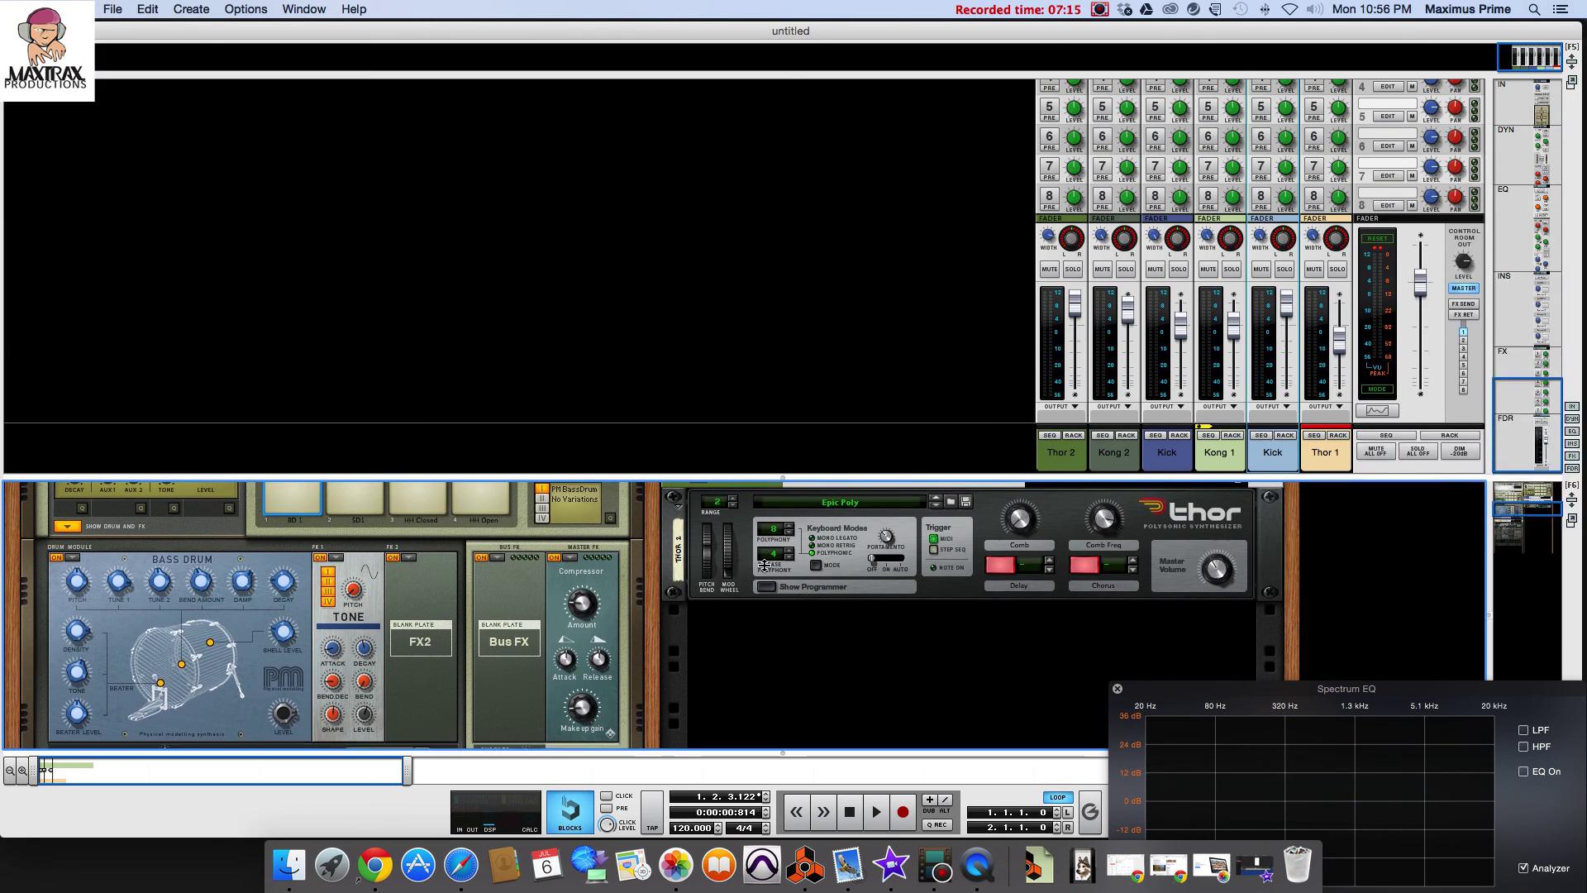
pyautogui.moveTo(707, 75); pyautogui.dragTo(708, 596)
pyautogui.click(873, 812)
pyautogui.moveTo(1285, 473)
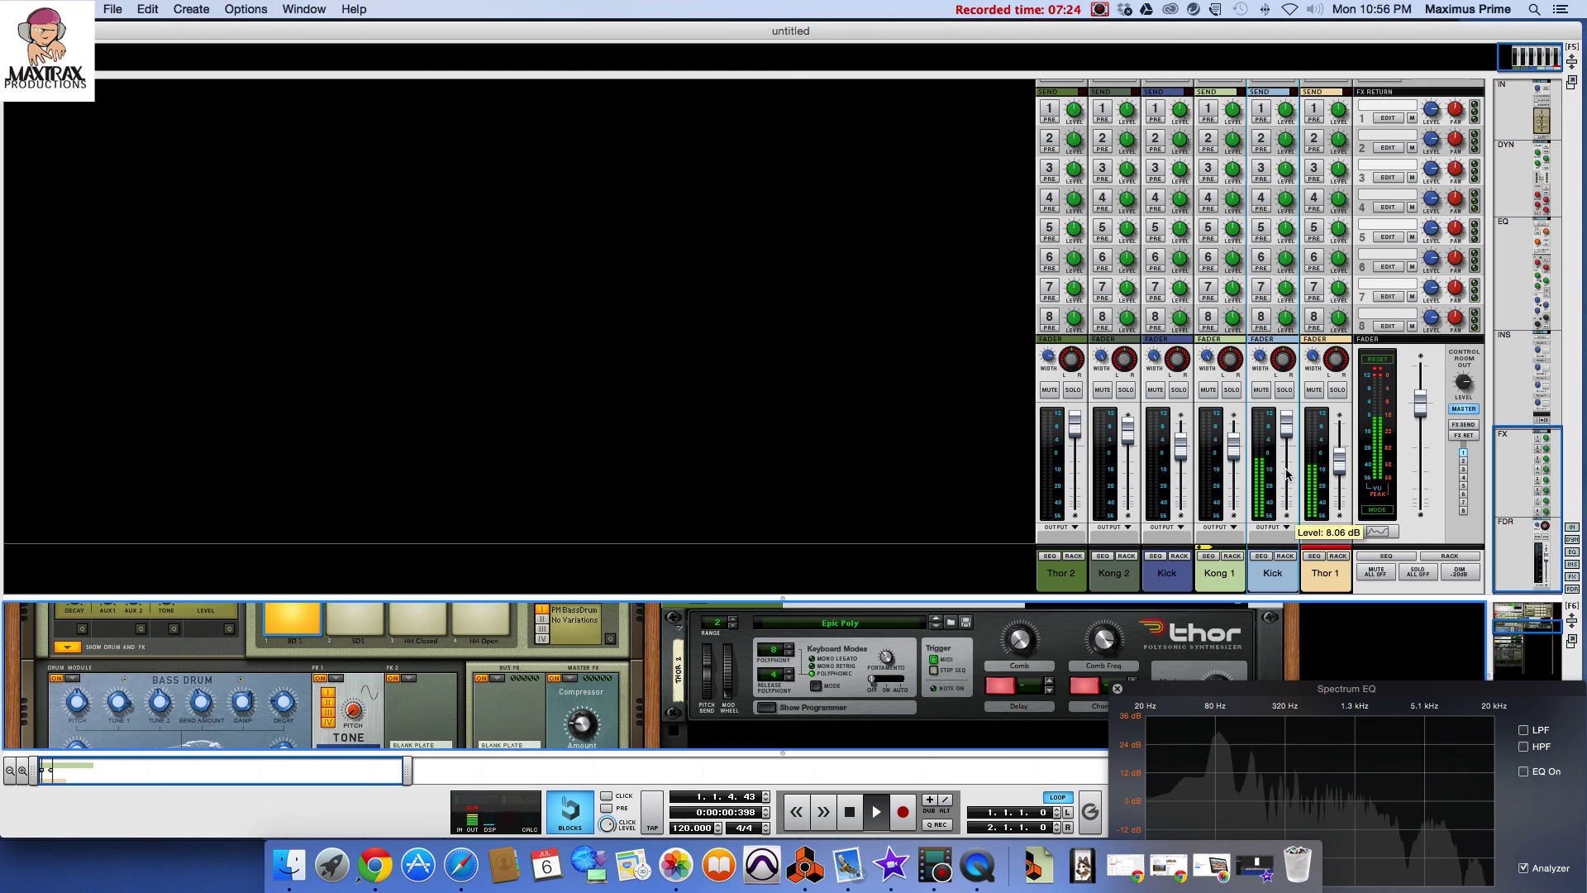
pyautogui.scroll(3, 1337, 379)
pyautogui.scroll(3, 1336, 378)
pyautogui.scroll(3, 1336, 377)
pyautogui.scroll(3, 1337, 378)
pyautogui.scroll(1, 1335, 377)
pyautogui.scroll(1, 1335, 377)
pyautogui.scroll(1, 1326, 367)
pyautogui.scroll(2, 1324, 361)
pyautogui.scroll(2, 1325, 365)
pyautogui.scroll(-3, 1322, 369)
pyautogui.scroll(-1, 1326, 336)
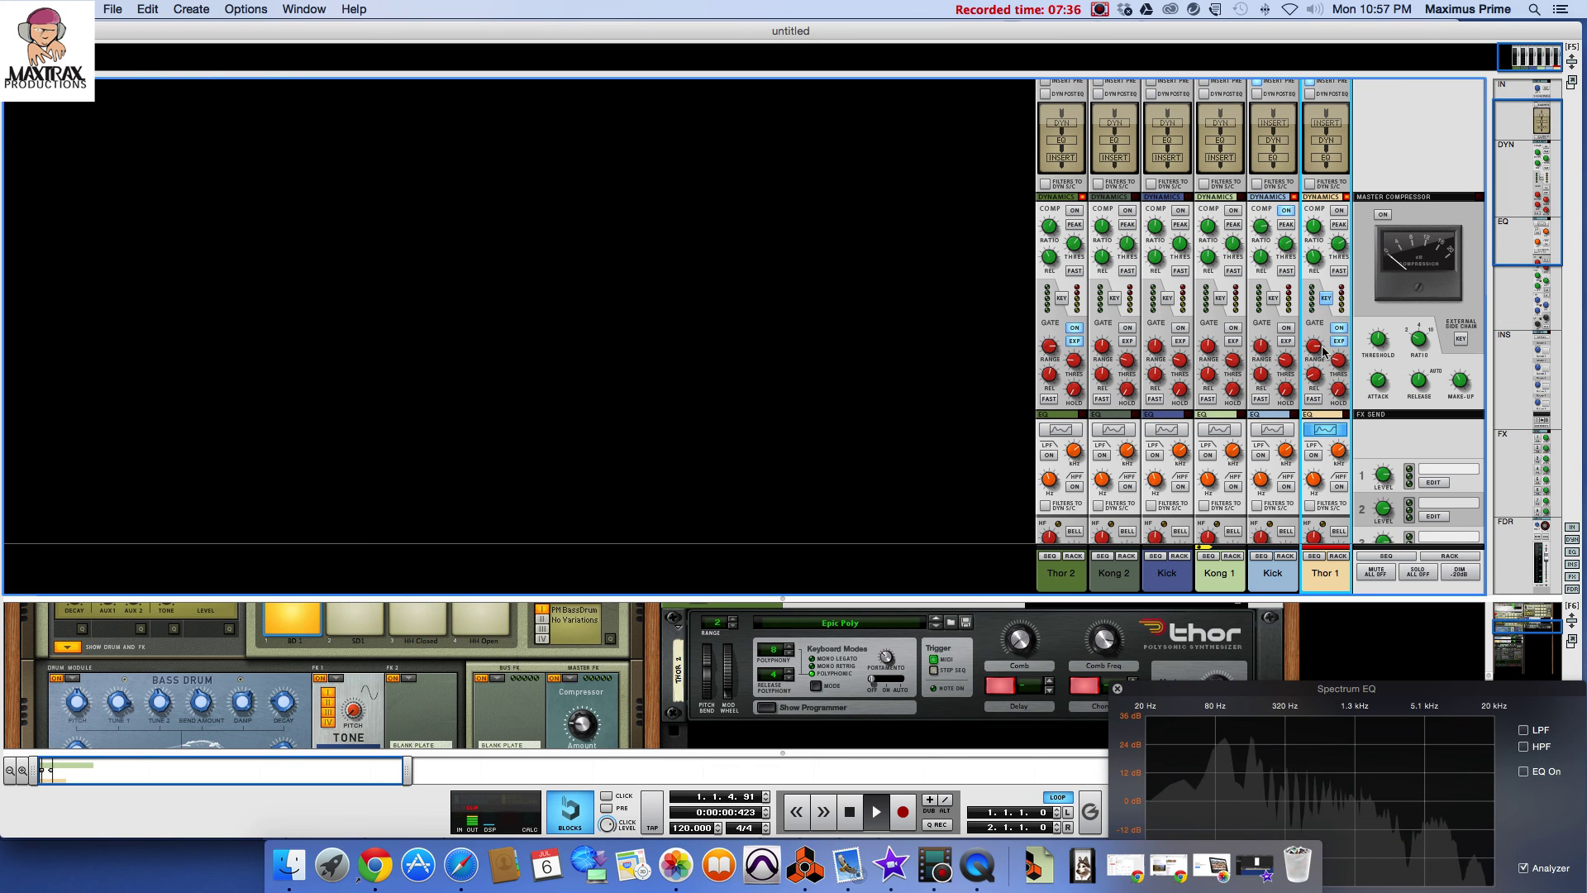